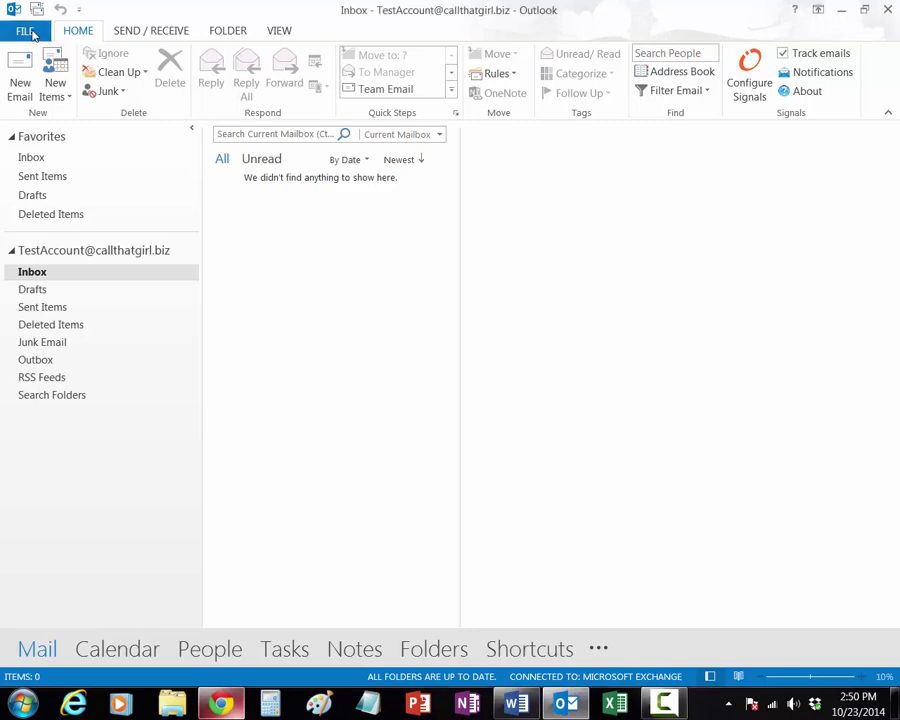
# - Open the COM Add-Ins manager from the Add-Ins page of Outlook Options
pyautogui.click(26, 31)
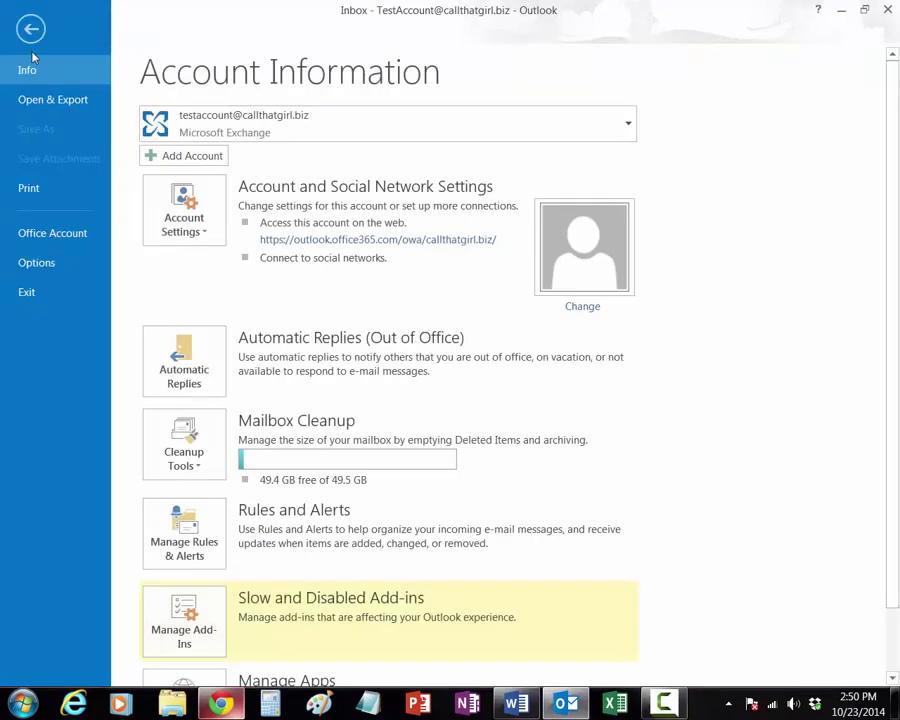
pyautogui.click(36, 263)
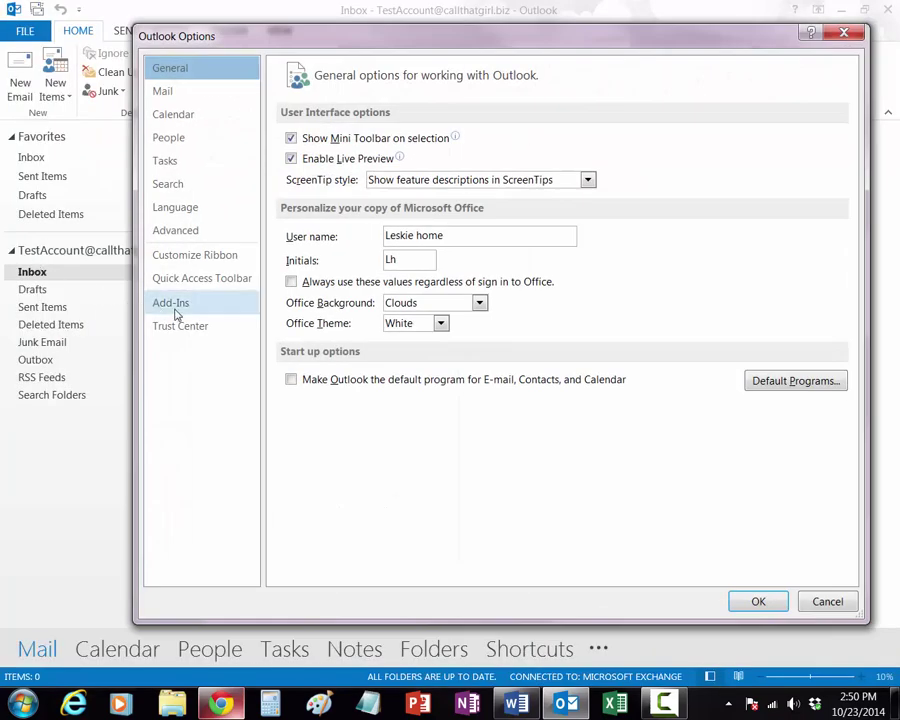
pyautogui.click(172, 302)
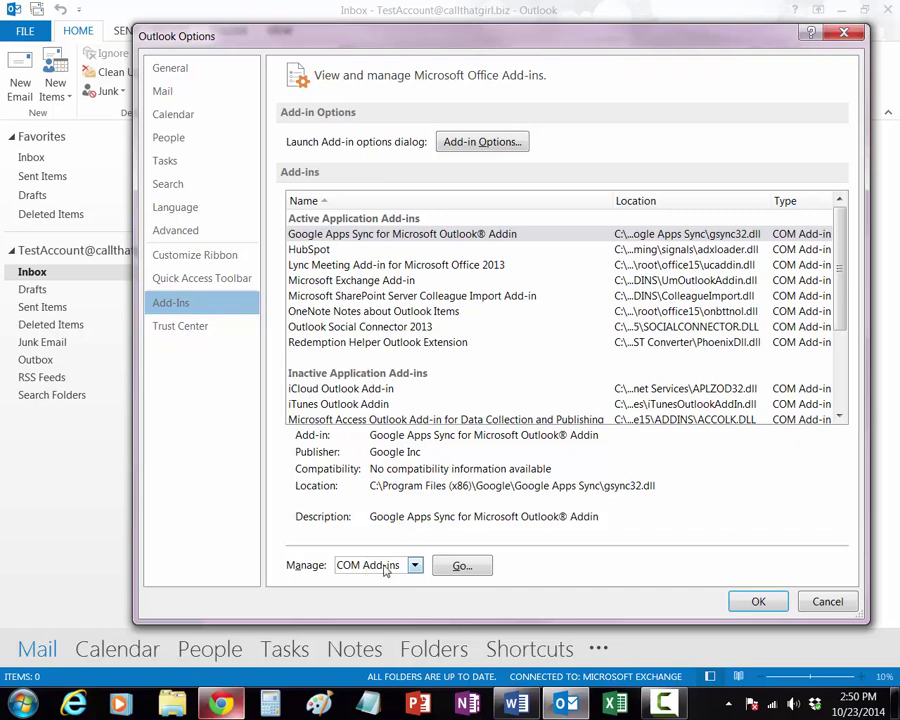
pyautogui.click(461, 566)
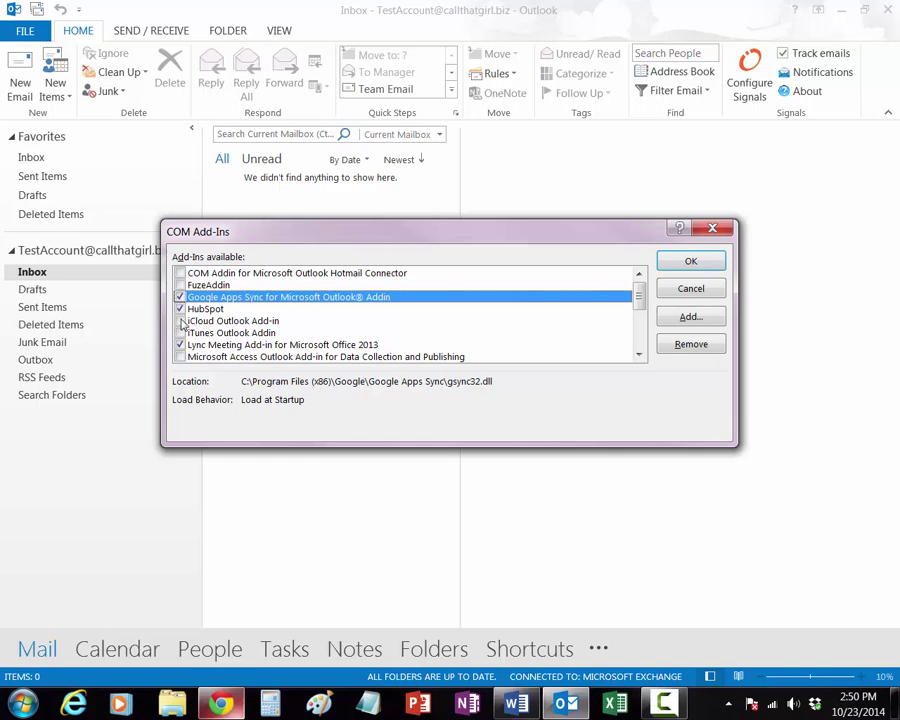
# - Enable and confirm the iCloud Outlook Add-in, then go back from File to the Inbox
pyautogui.click(181, 321)
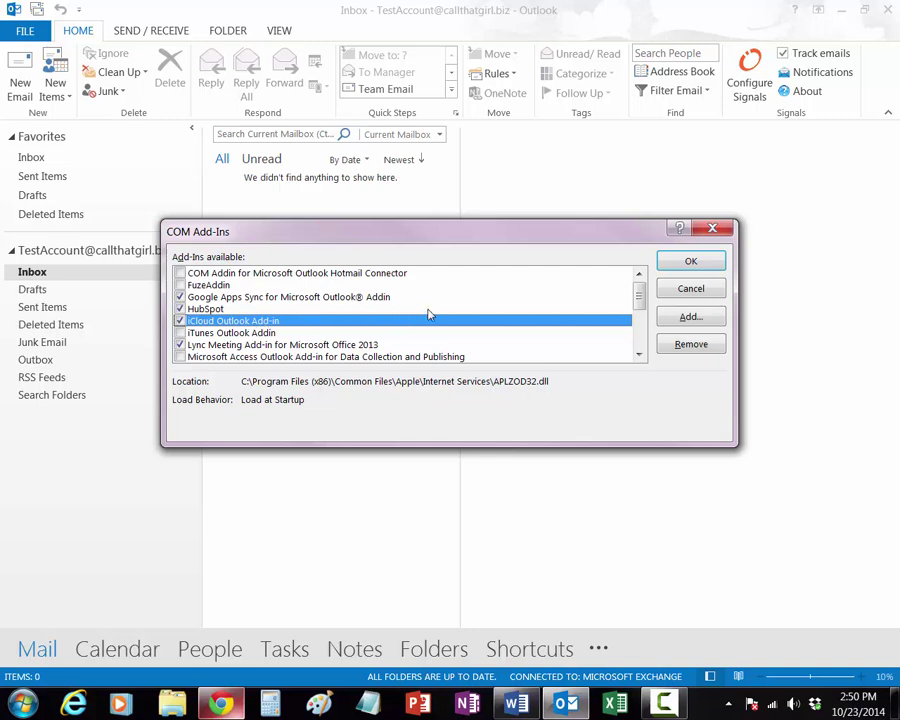
pyautogui.click(691, 261)
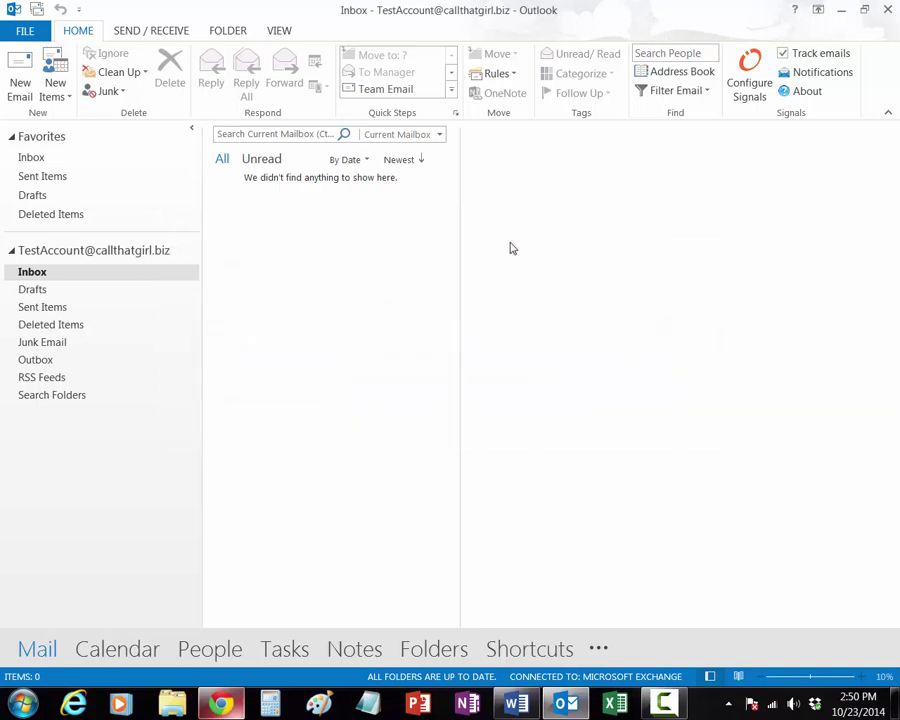
pyautogui.click(25, 30)
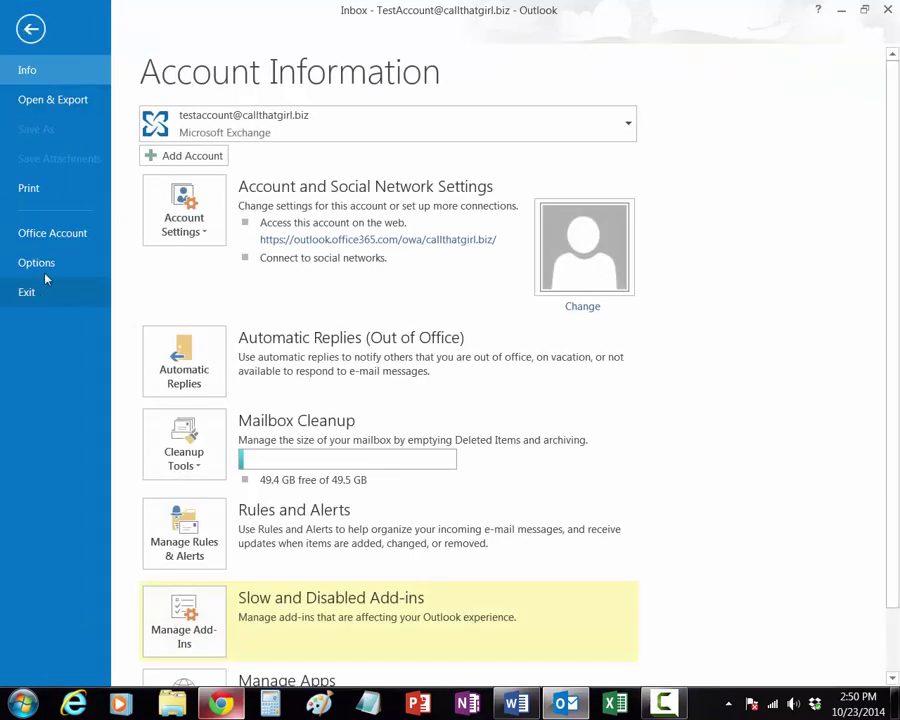
pyautogui.click(30, 28)
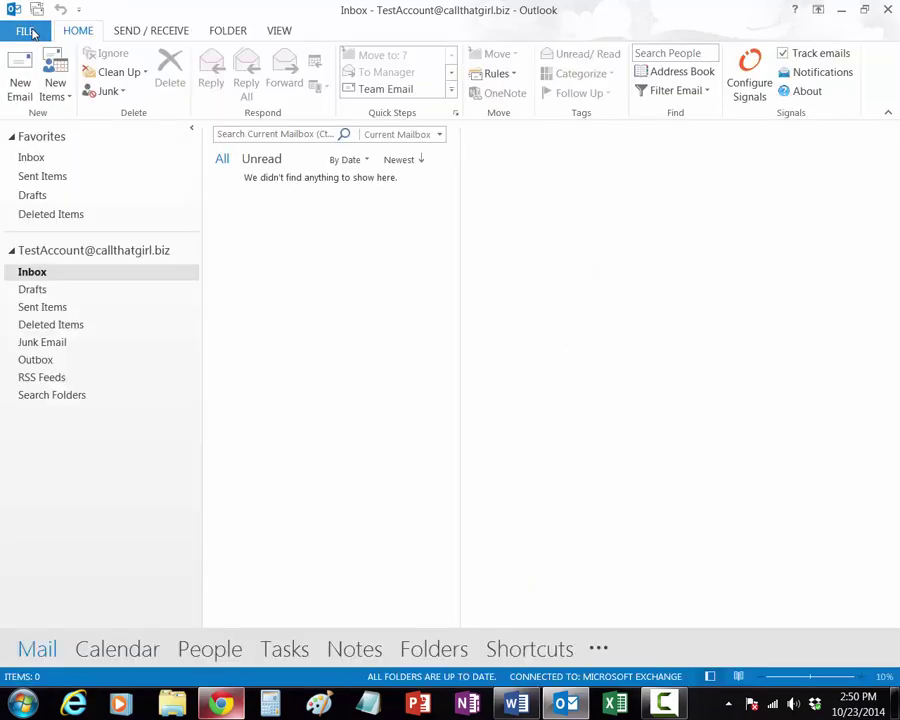